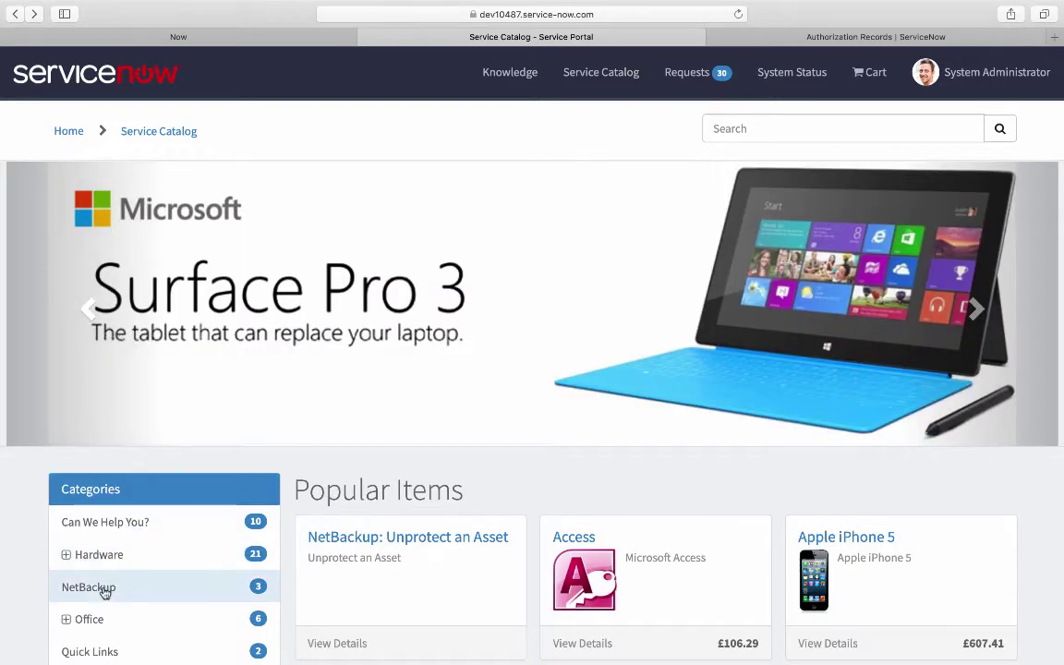
Open the NetBackup: Protect an Asset catalog form and choose asset group VMware (London) with asset type VMware.
{"action": "left_click", "coordinate": [105, 590]}
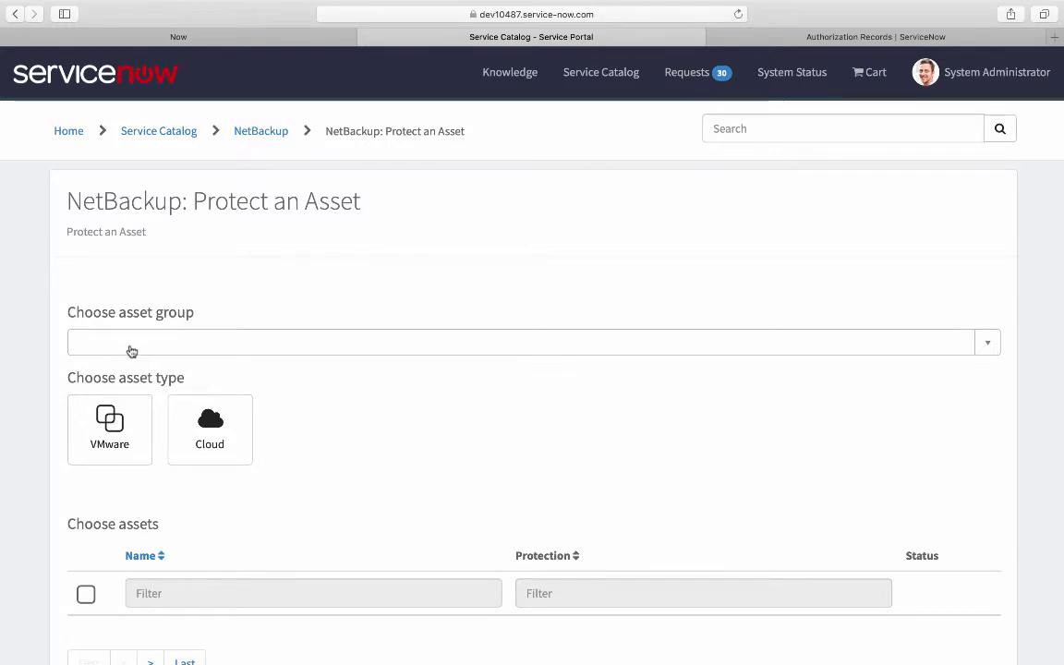
{"action": "left_click", "coordinate": [131, 351]}
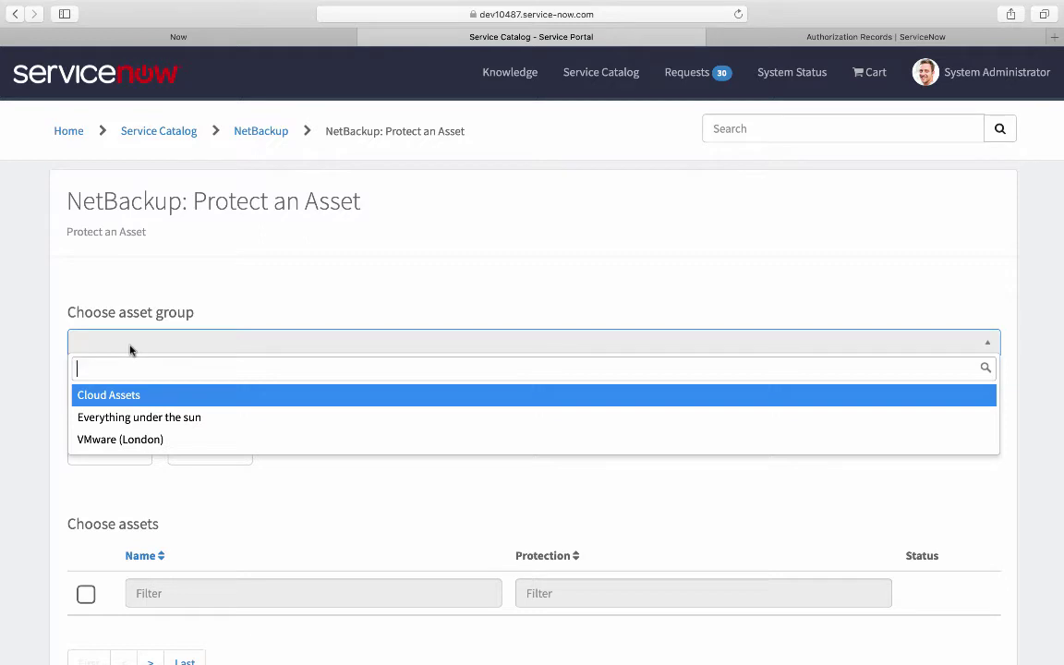
{"action": "left_click", "coordinate": [141, 441]}
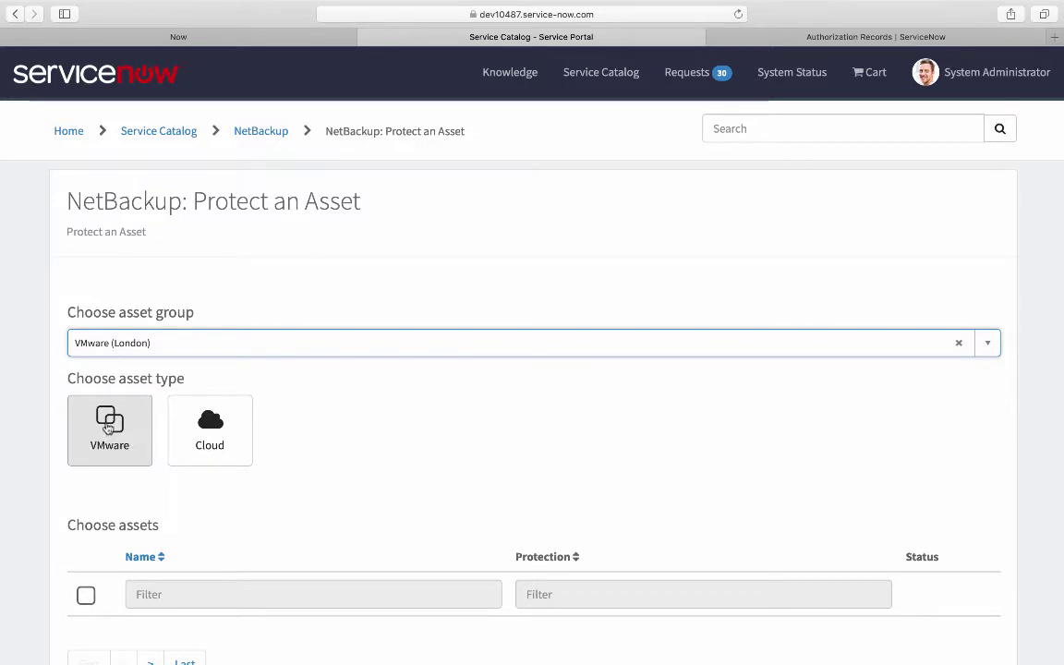
{"action": "left_click", "coordinate": [108, 426]}
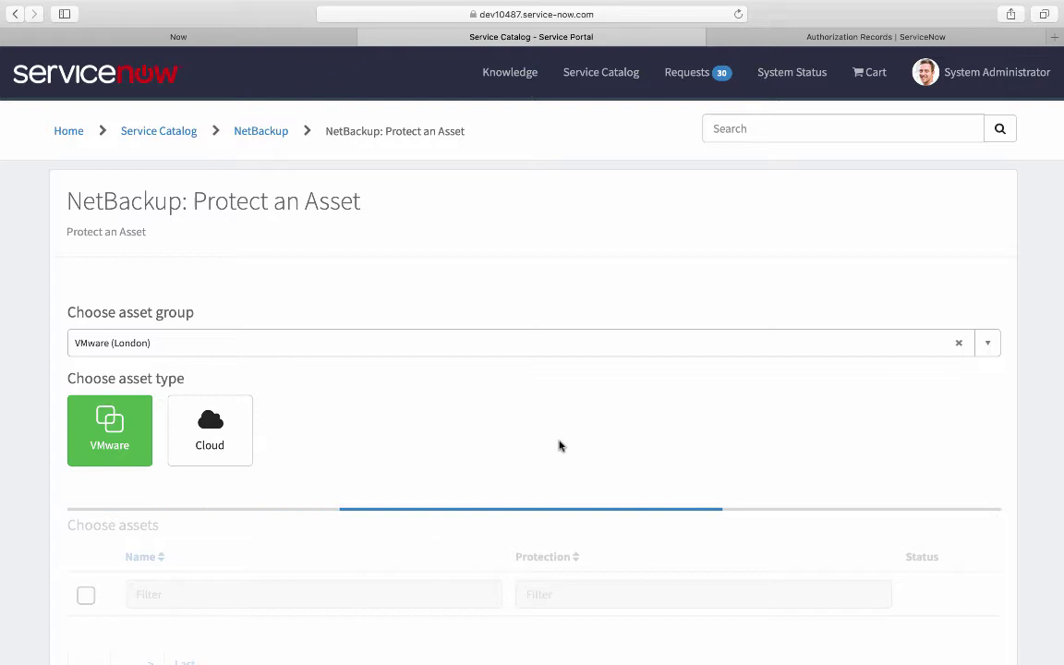
Select the asset Configurati0008_copy for protection in the asset list.
{"action": "scroll", "coordinate": [558, 446], "scroll_direction": "down", "scroll_amount": 2}
{"action": "scroll", "coordinate": [558, 446], "scroll_direction": "down", "scroll_amount": 3}
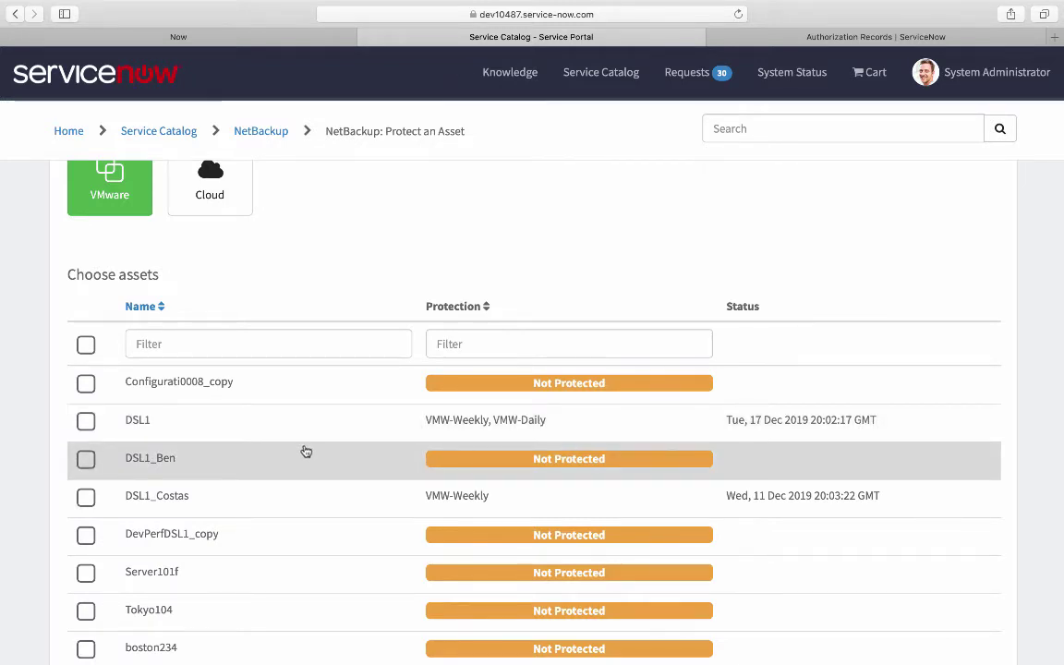
{"action": "scroll", "coordinate": [306, 451], "scroll_direction": "down", "scroll_amount": 1}
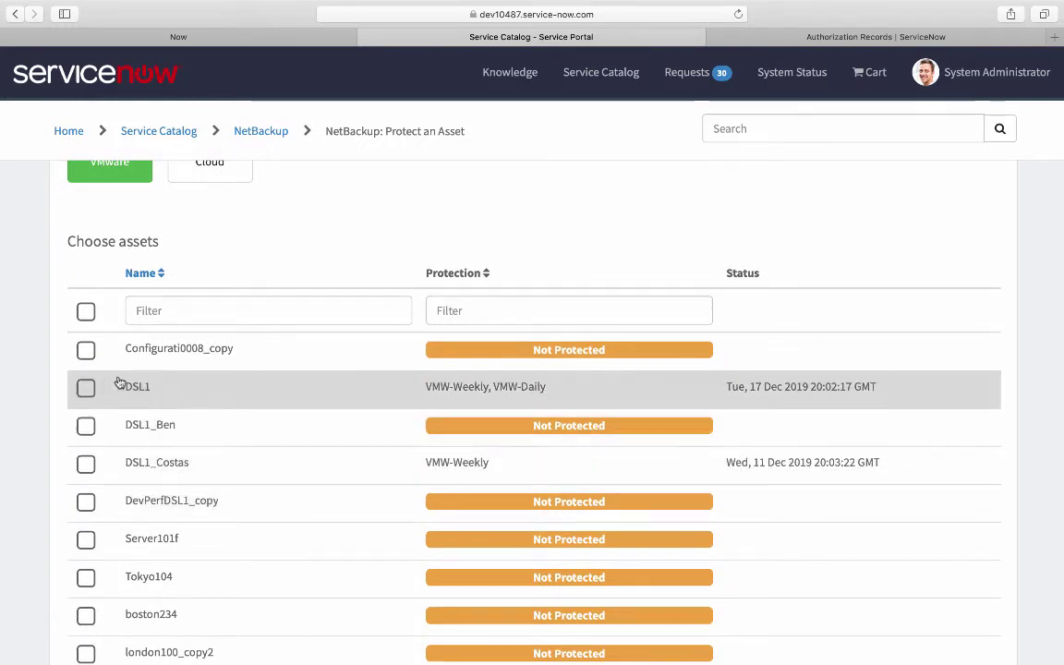
{"action": "left_click", "coordinate": [85, 353]}
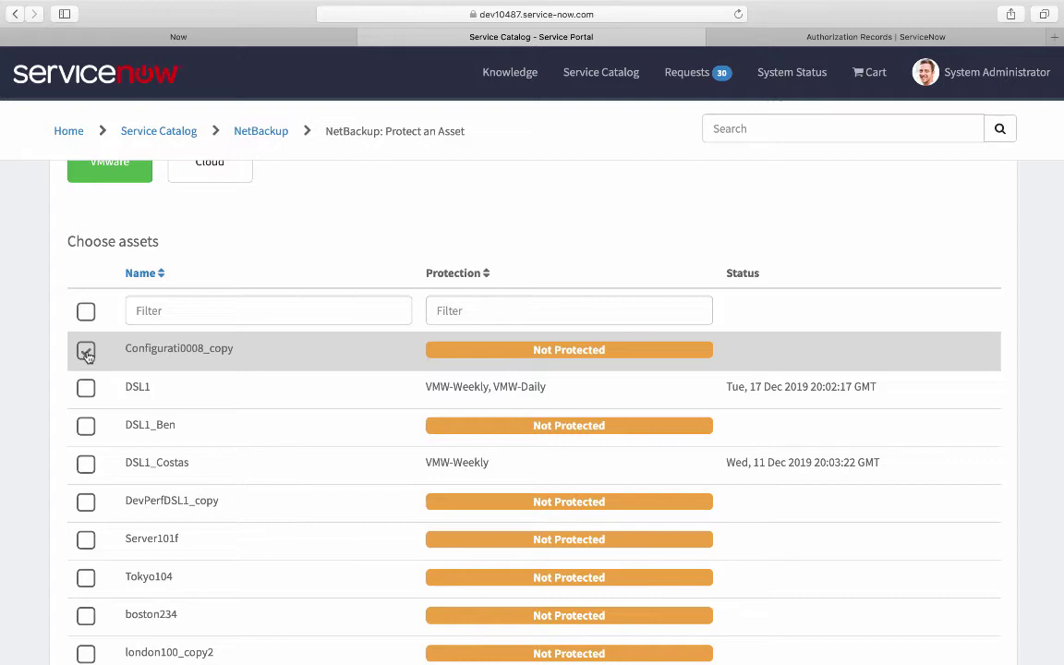
Review the VMW-Weekly plan, then submit the protection request with the VMW-Daily plan and open the created request.
{"action": "scroll", "coordinate": [326, 422], "scroll_direction": "down", "scroll_amount": 5}
{"action": "scroll", "coordinate": [326, 422], "scroll_direction": "down", "scroll_amount": 4}
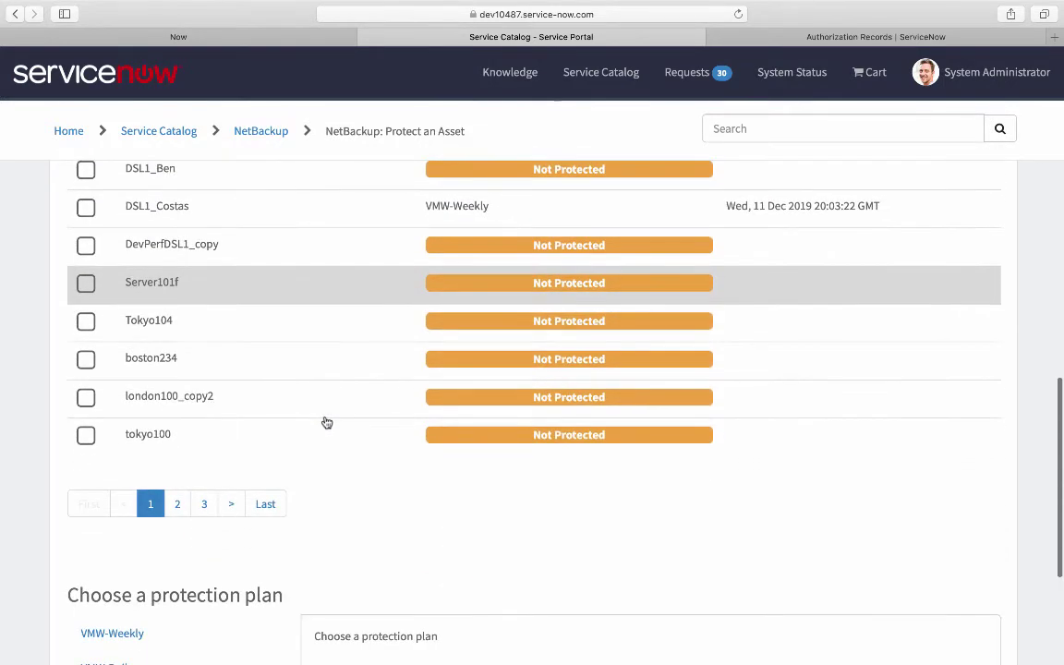
{"action": "scroll", "coordinate": [325, 422], "scroll_direction": "down", "scroll_amount": 1}
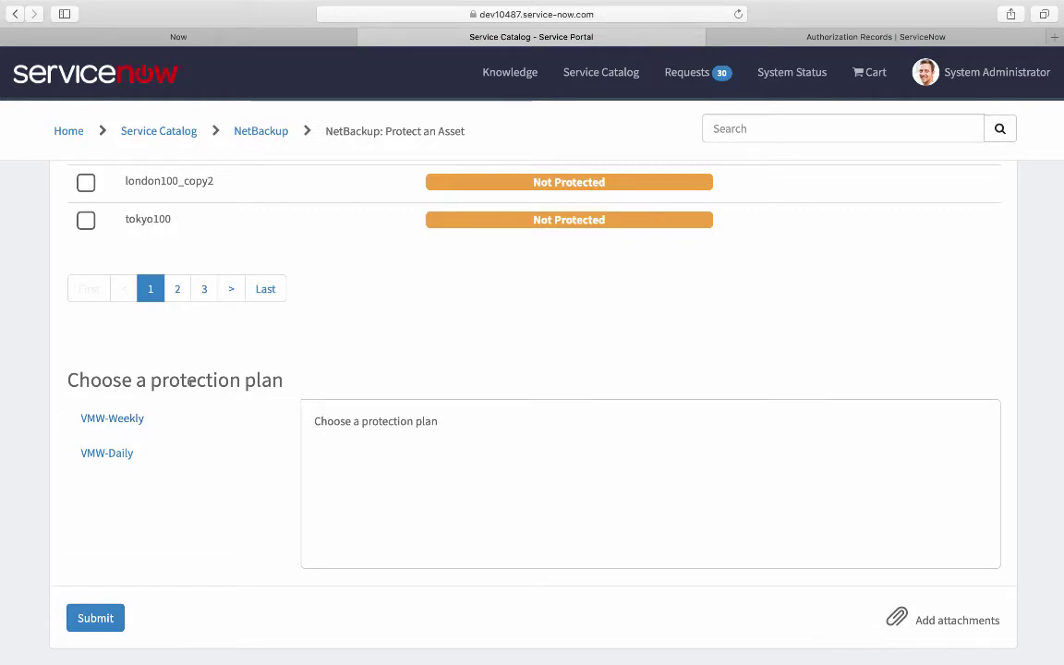
{"action": "left_click", "coordinate": [123, 426]}
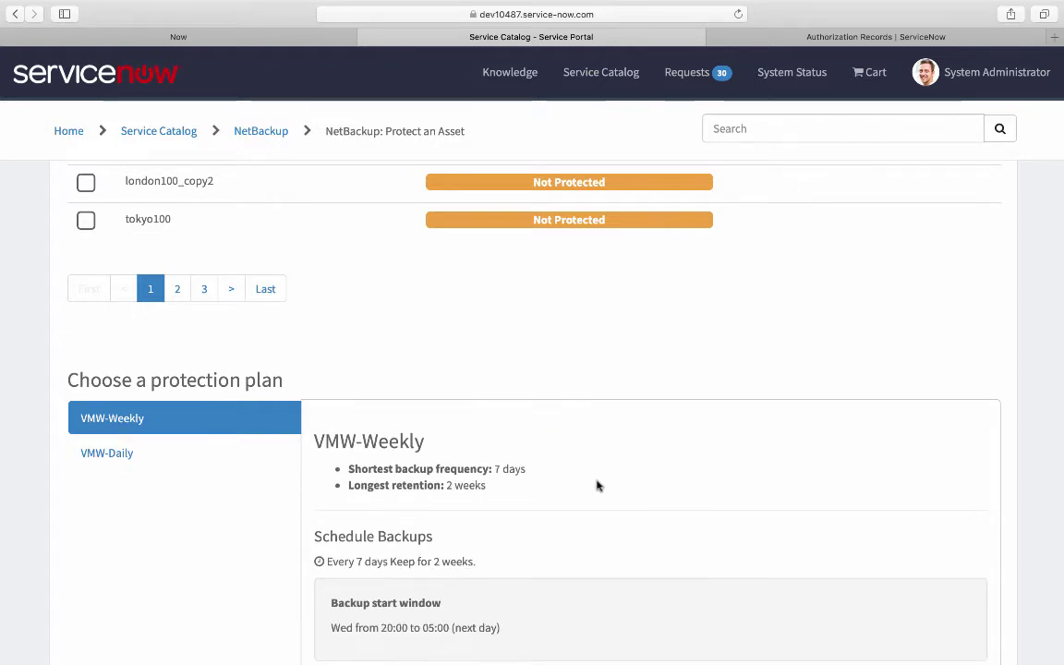
{"action": "scroll", "coordinate": [594, 487], "scroll_direction": "down", "scroll_amount": 2}
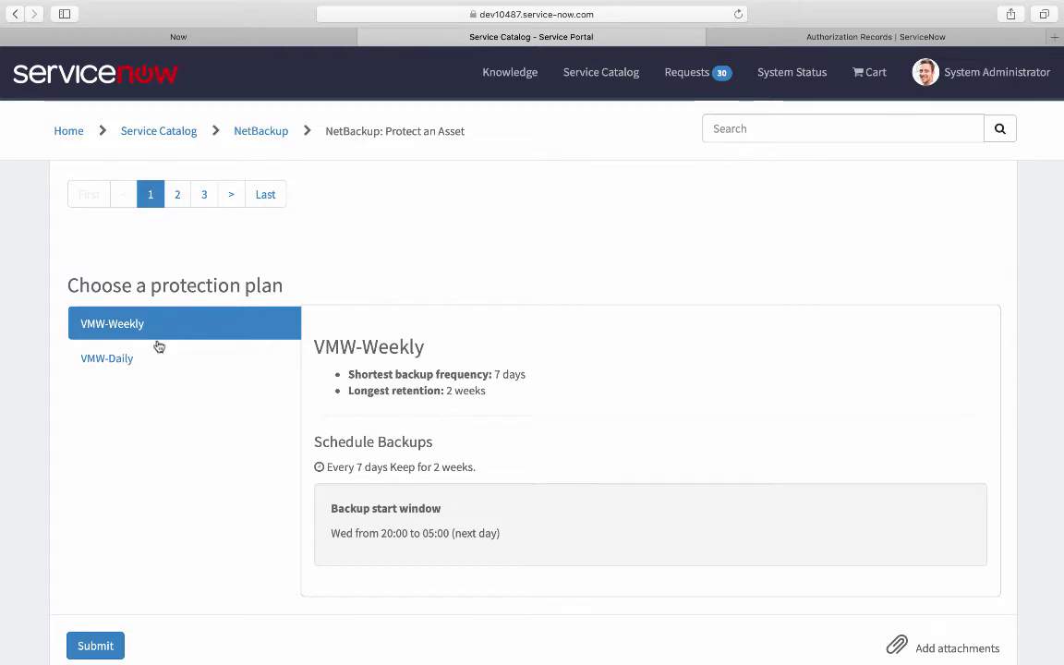
{"action": "left_click", "coordinate": [126, 358]}
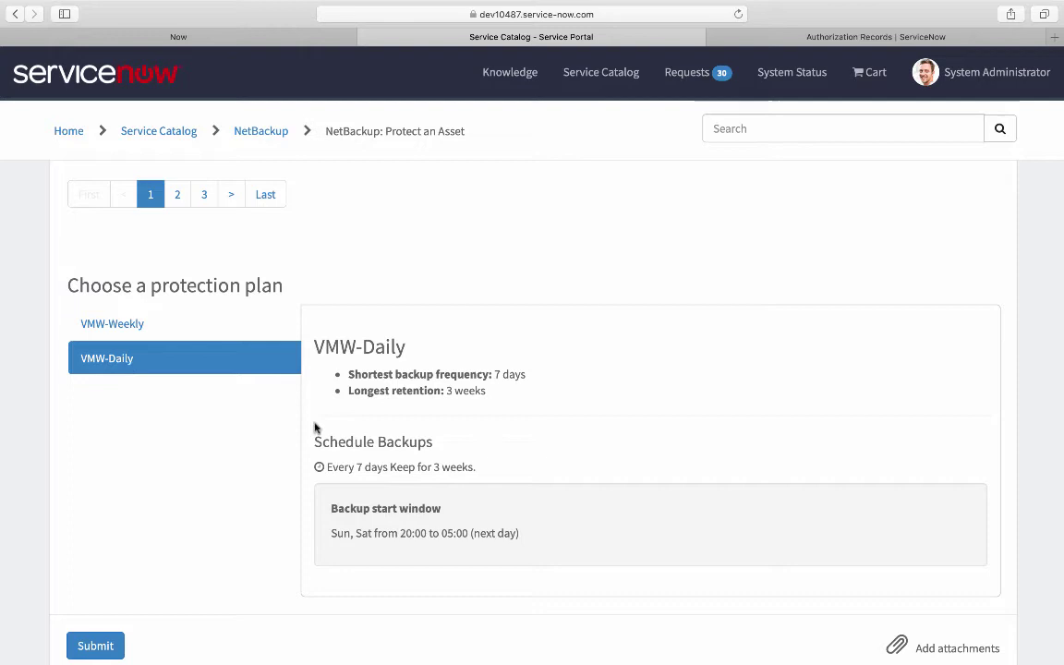
{"action": "left_click", "coordinate": [96, 647]}
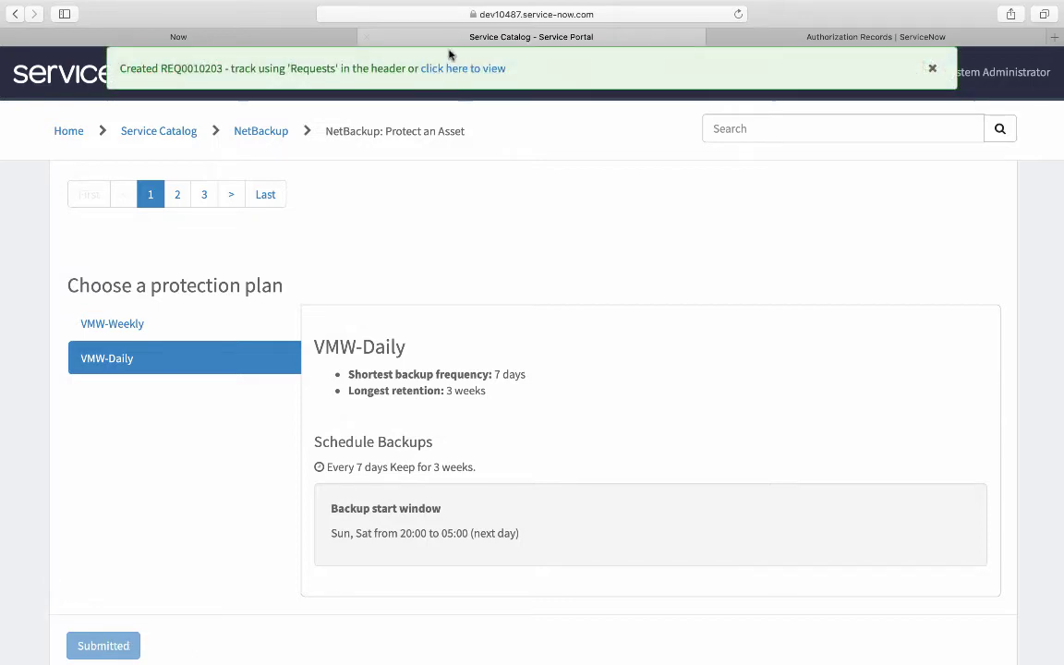
{"action": "left_click", "coordinate": [463, 68]}
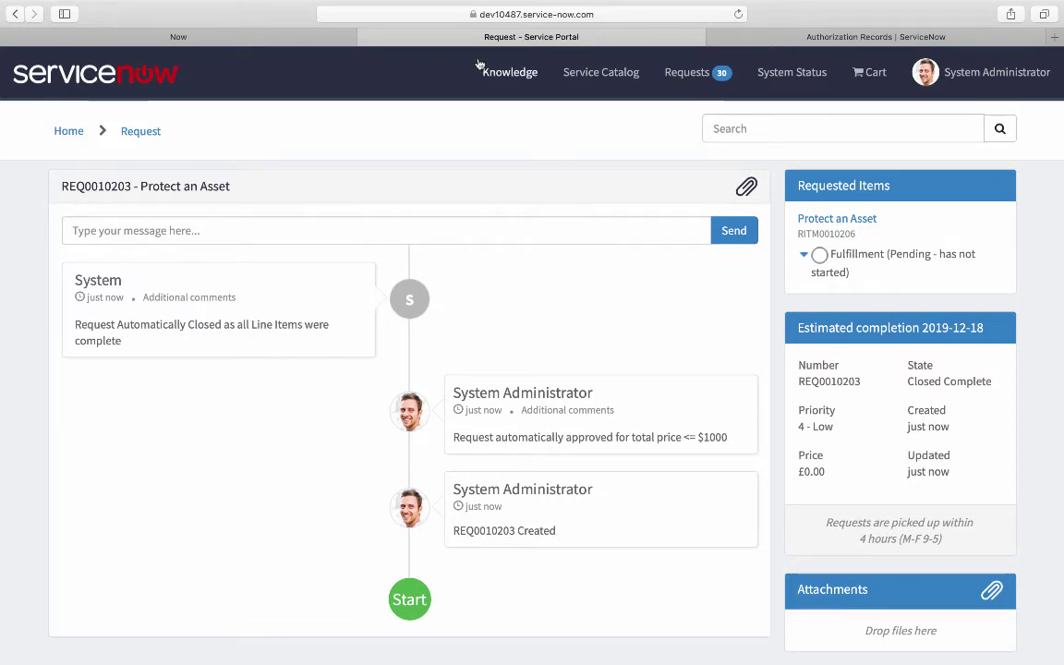
Open the NetBackup: Unprotect an Asset catalog form and choose asset group VMware (London) with asset type VMware.
{"action": "left_click", "coordinate": [596, 77]}
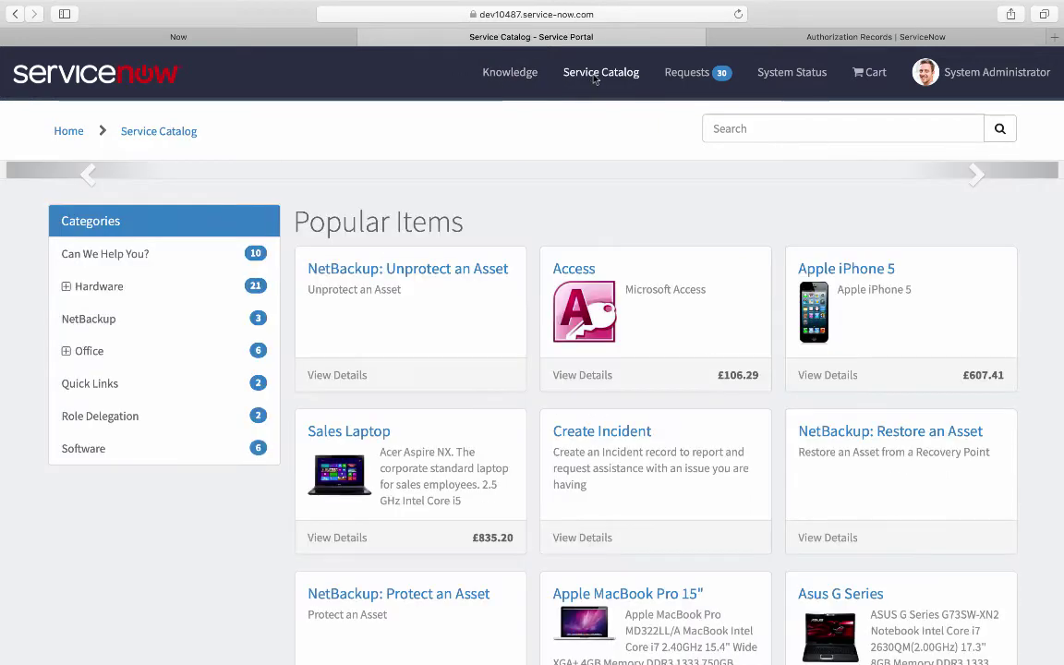
{"action": "left_click", "coordinate": [101, 316]}
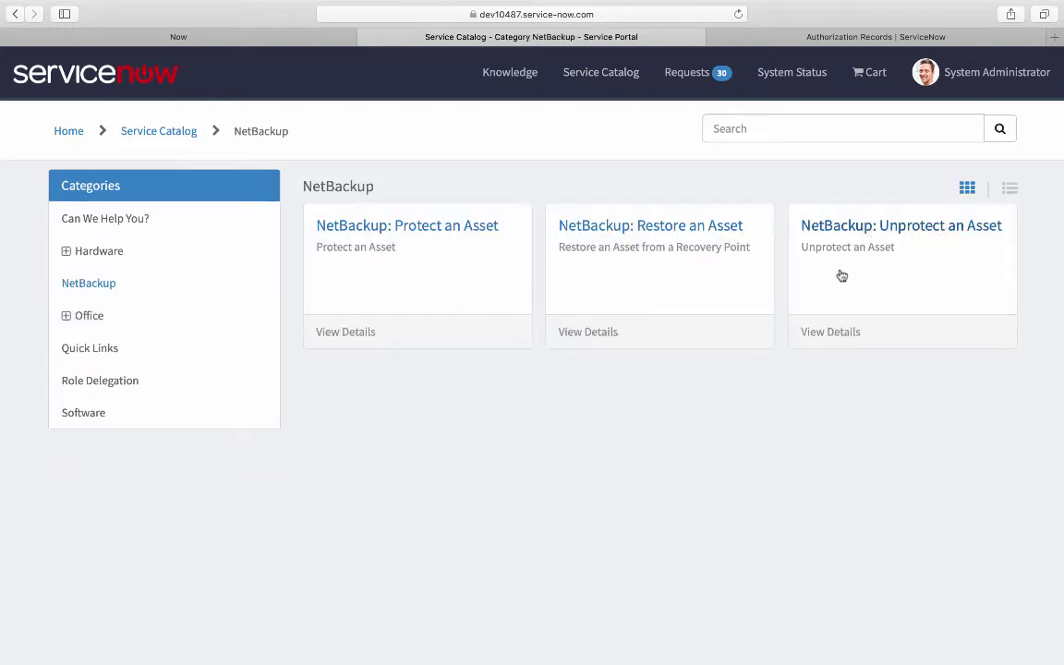
{"action": "left_click", "coordinate": [915, 231]}
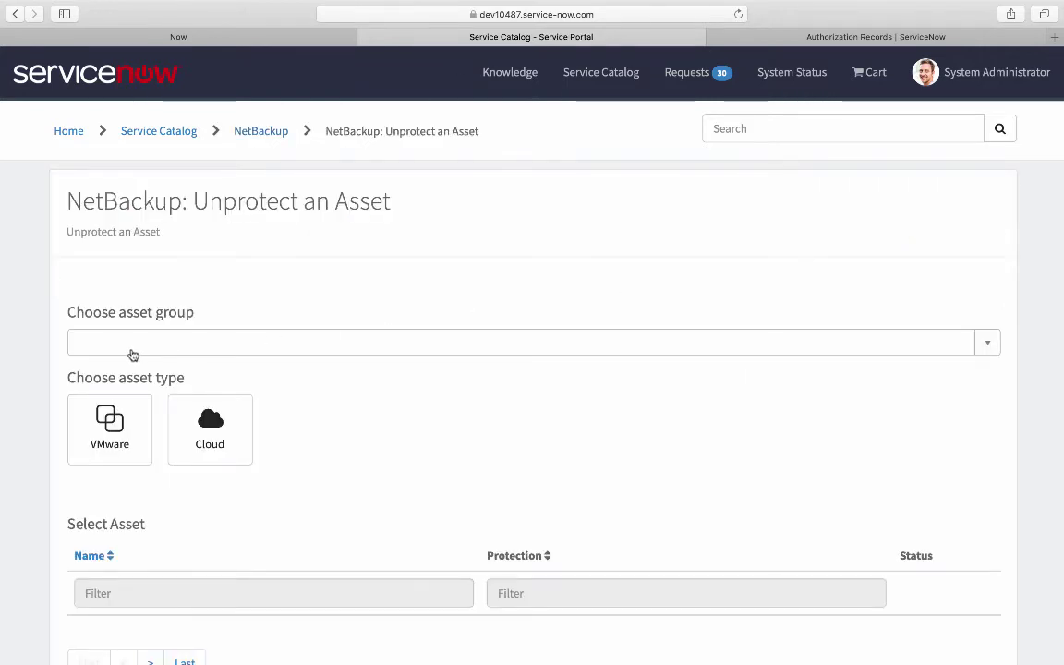
{"action": "left_click", "coordinate": [130, 343]}
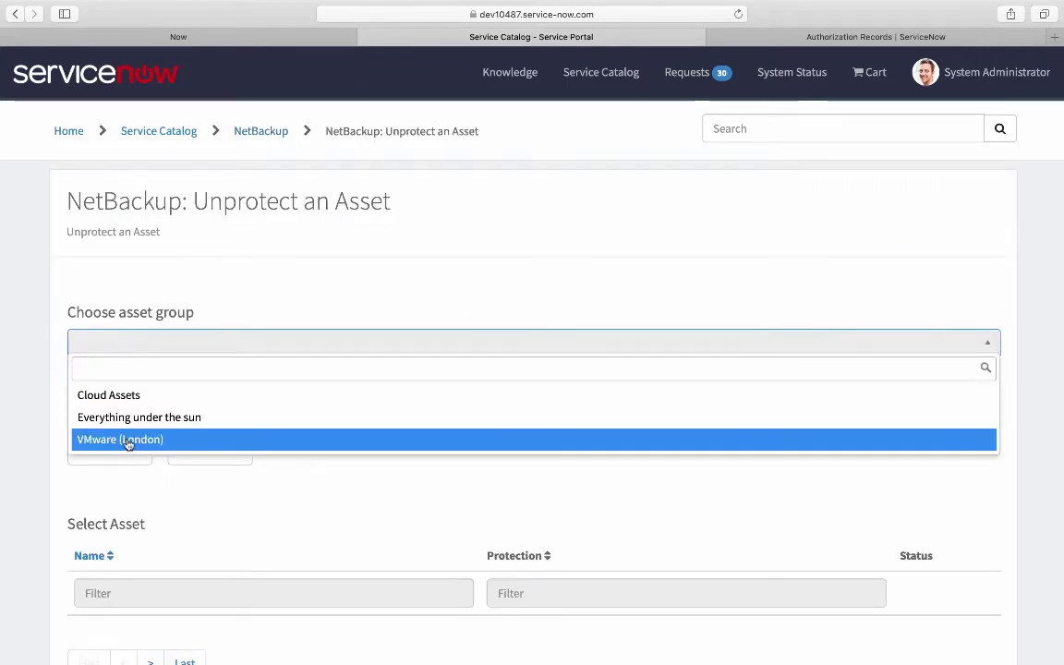
{"action": "left_click", "coordinate": [127, 439]}
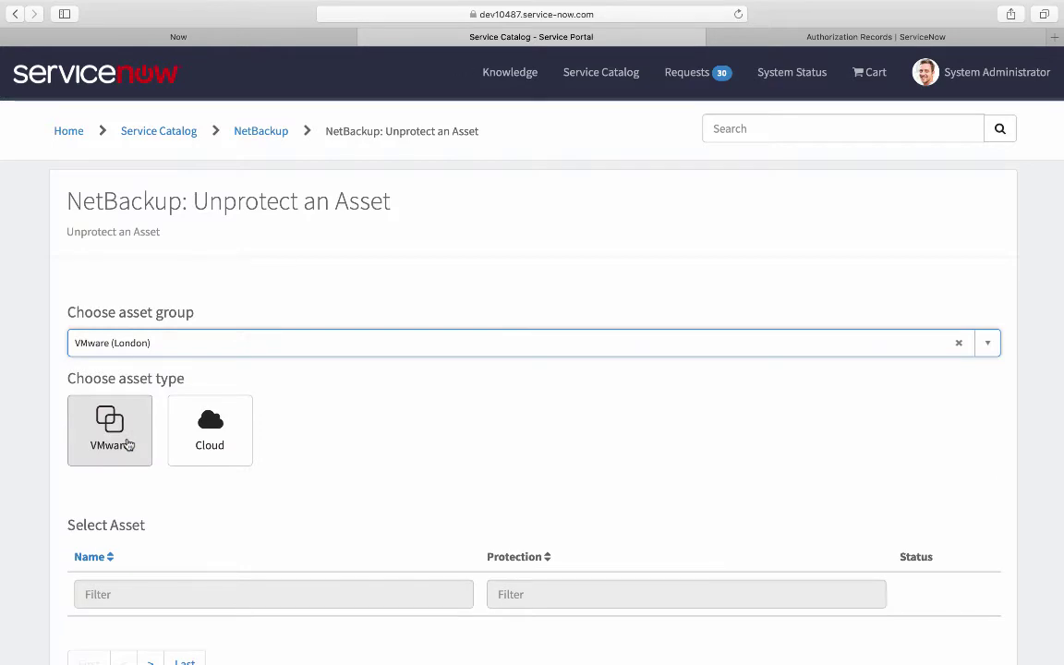
{"action": "left_click", "coordinate": [109, 438]}
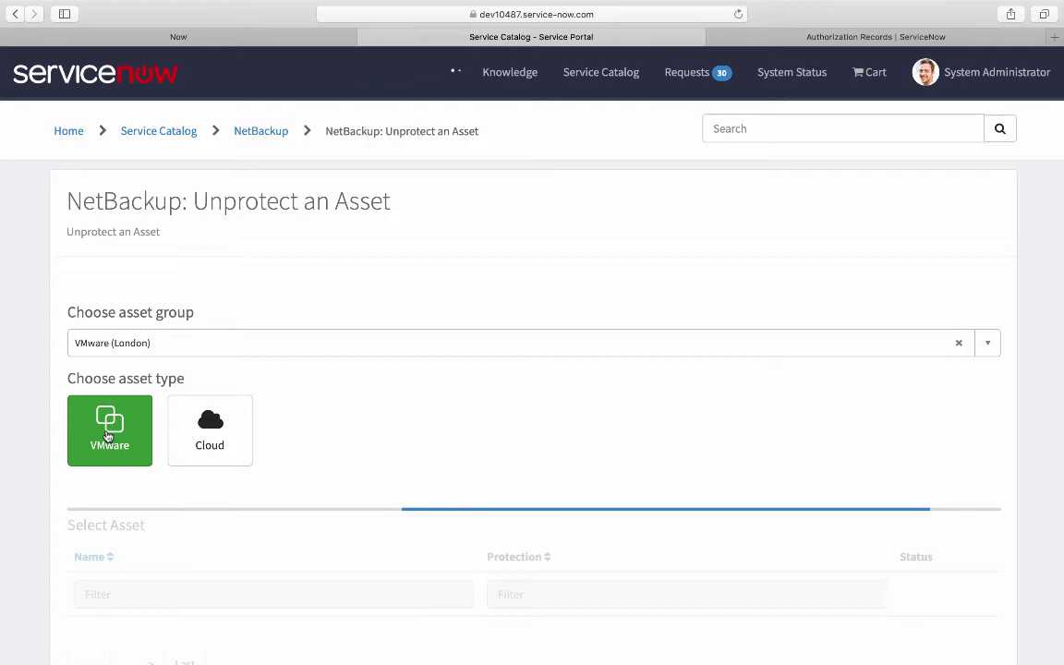
Select the asset Configurati0008_copy as the one to unprotect.
{"action": "scroll", "coordinate": [458, 538], "scroll_direction": "down", "scroll_amount": 4}
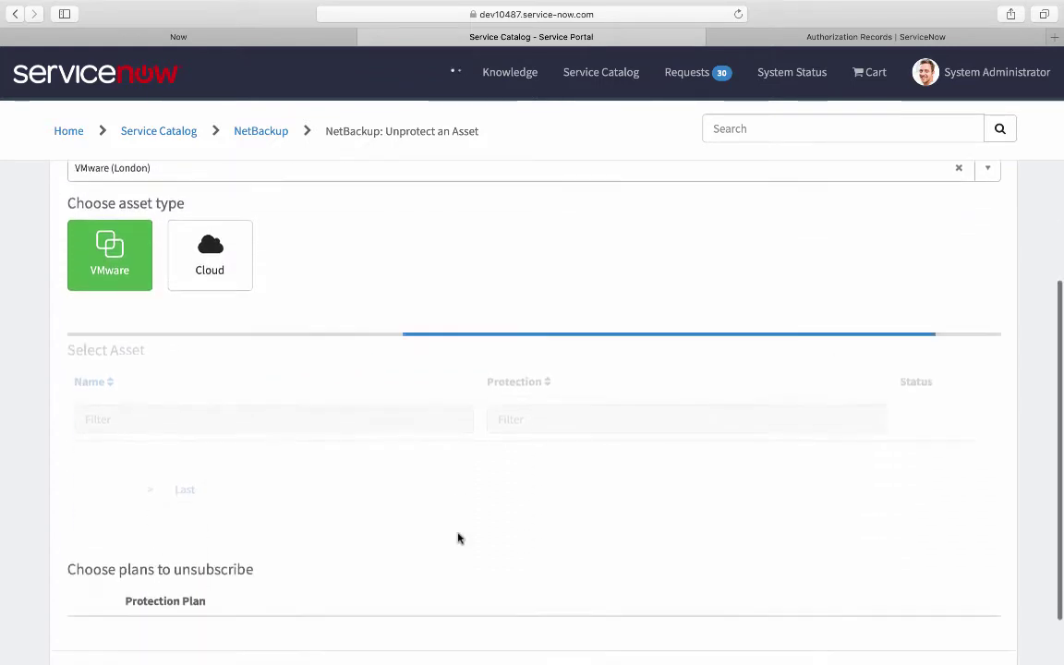
{"action": "scroll", "coordinate": [458, 538], "scroll_direction": "down", "scroll_amount": 2}
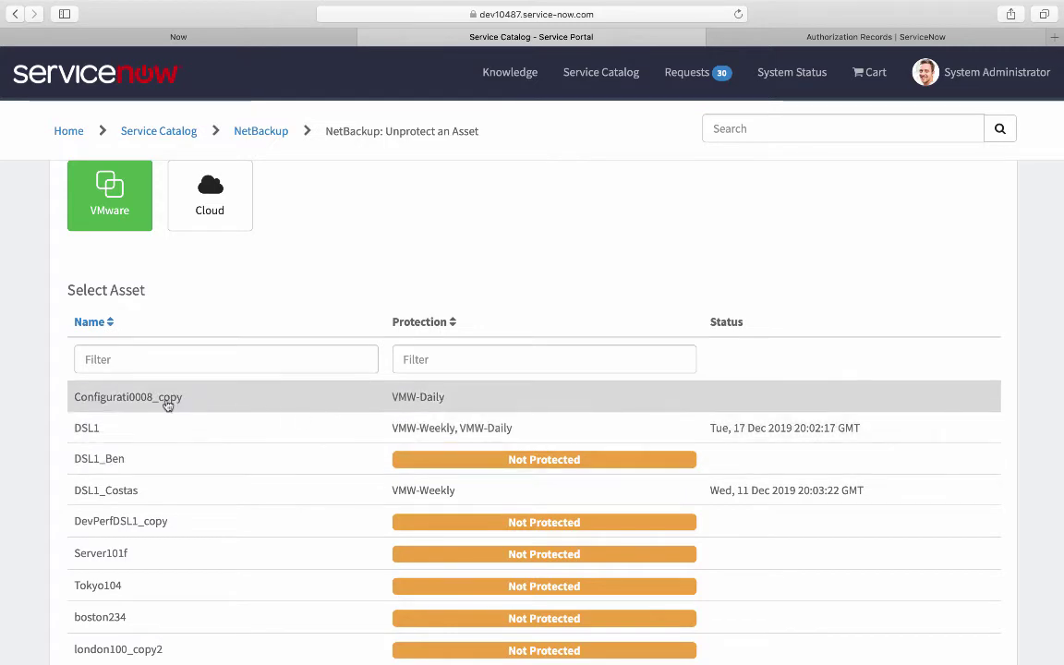
{"action": "left_click", "coordinate": [128, 400]}
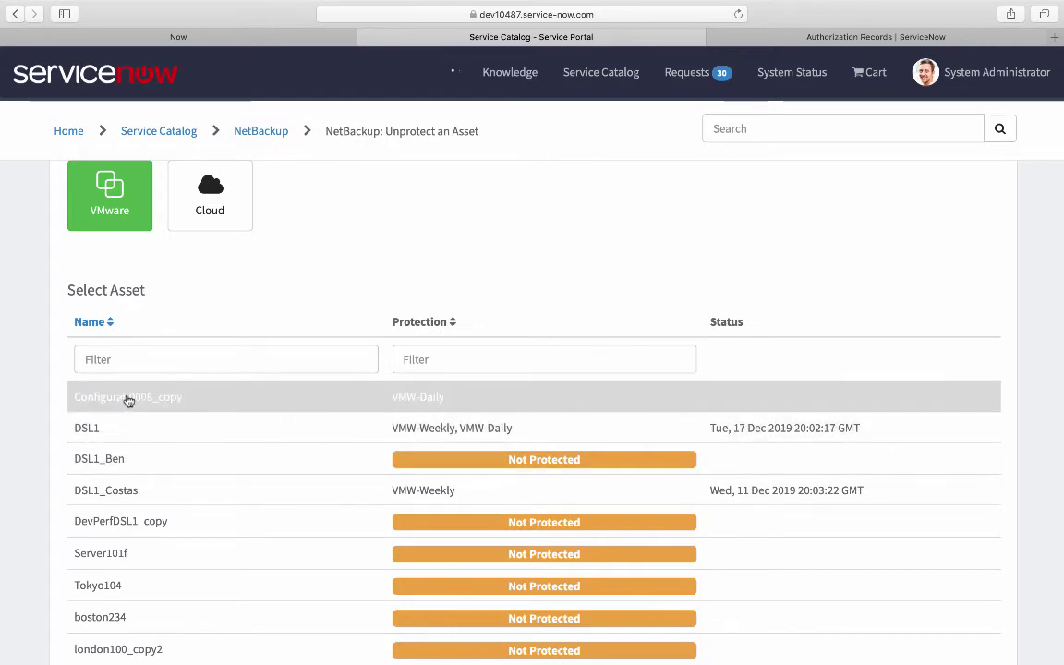
Submit the request to unsubscribe the asset from the VMW-Daily protection plan and open the created request.
{"action": "scroll", "coordinate": [128, 399], "scroll_direction": "down", "scroll_amount": 5}
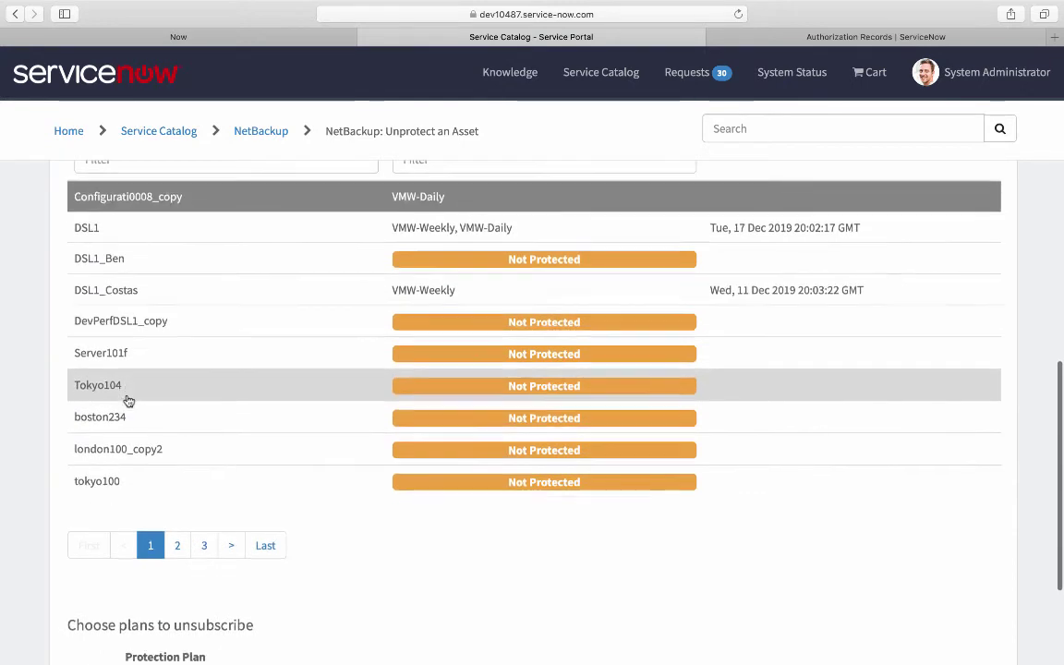
{"action": "scroll", "coordinate": [129, 400], "scroll_direction": "down", "scroll_amount": 3}
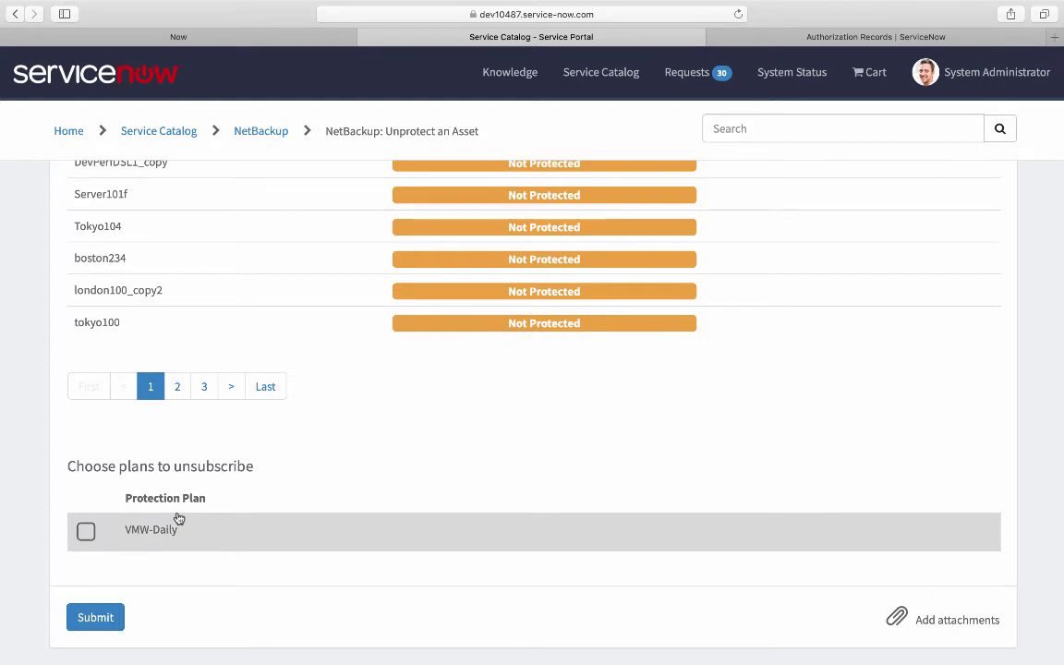
{"action": "left_click", "coordinate": [85, 531]}
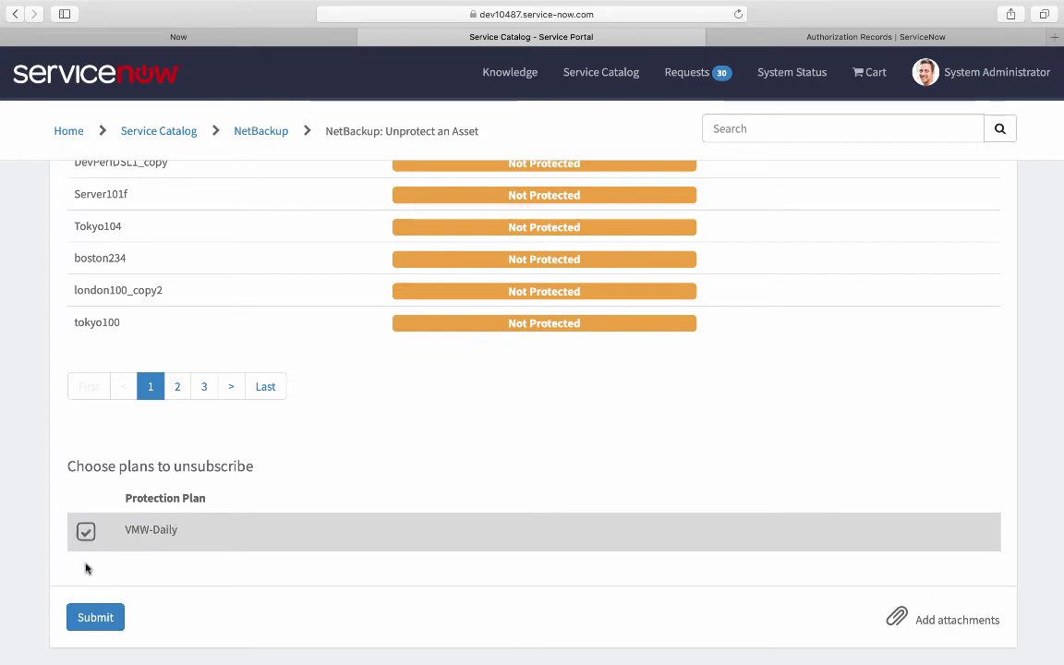
{"action": "left_click", "coordinate": [95, 618]}
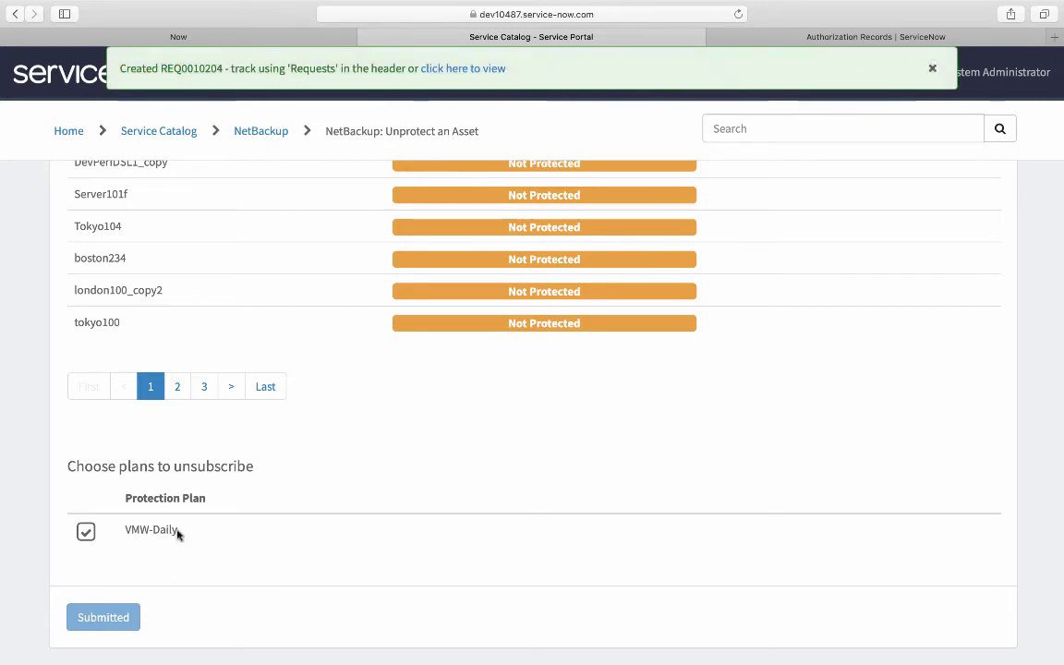
{"action": "left_click", "coordinate": [461, 70]}
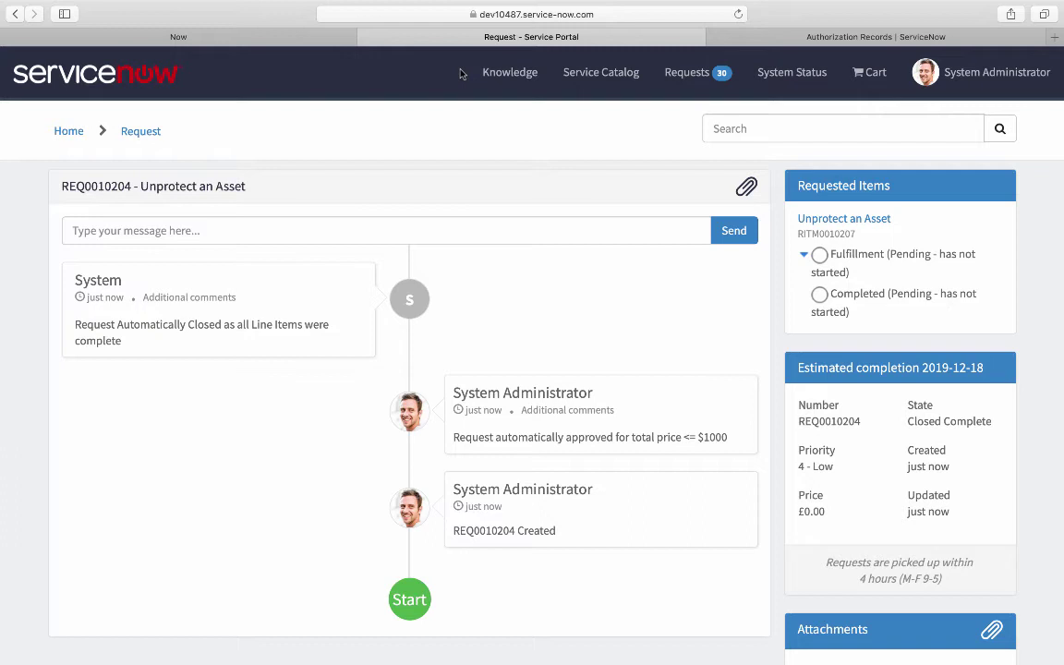
Open the NetBackup: Restore an Asset catalog form and choose asset group VMware (London) with asset type VMware.
{"action": "left_click", "coordinate": [606, 75]}
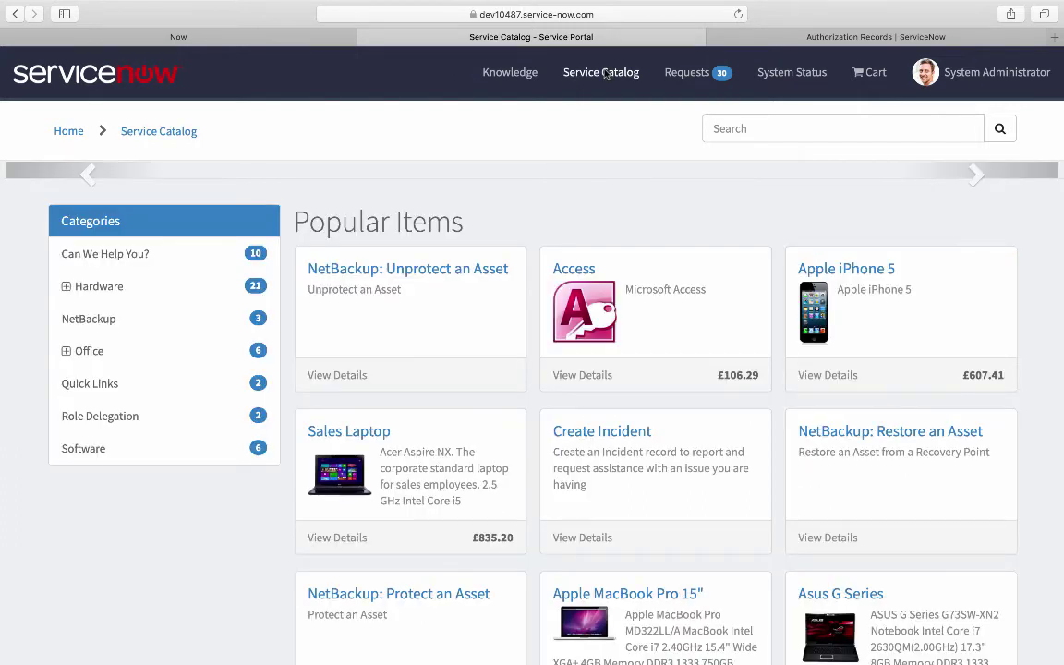
{"action": "left_click", "coordinate": [97, 322]}
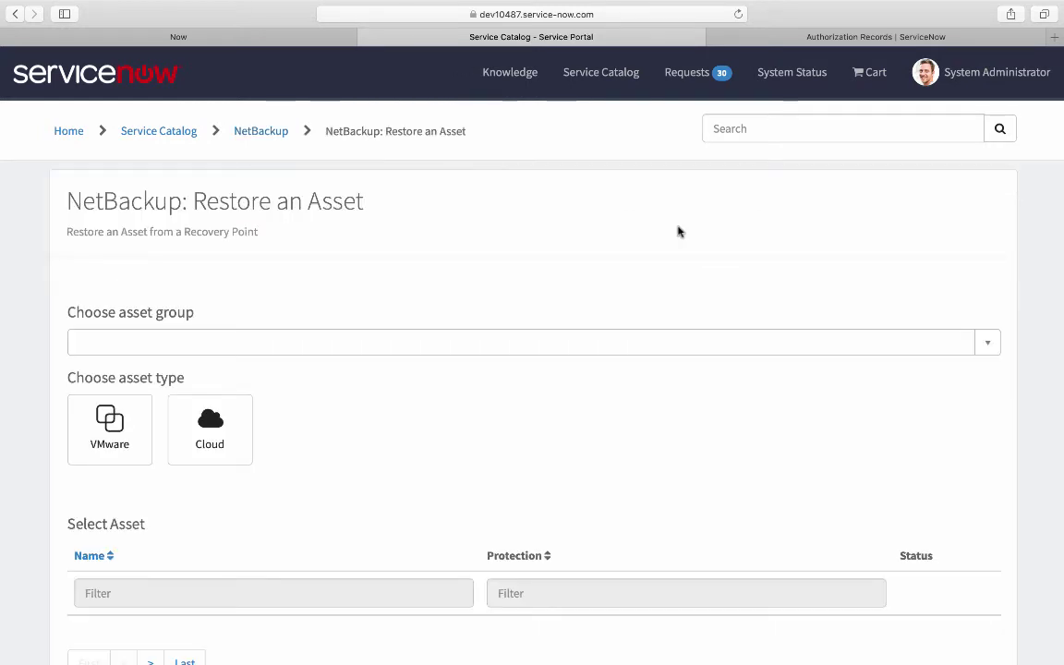
{"action": "left_click", "coordinate": [135, 346]}
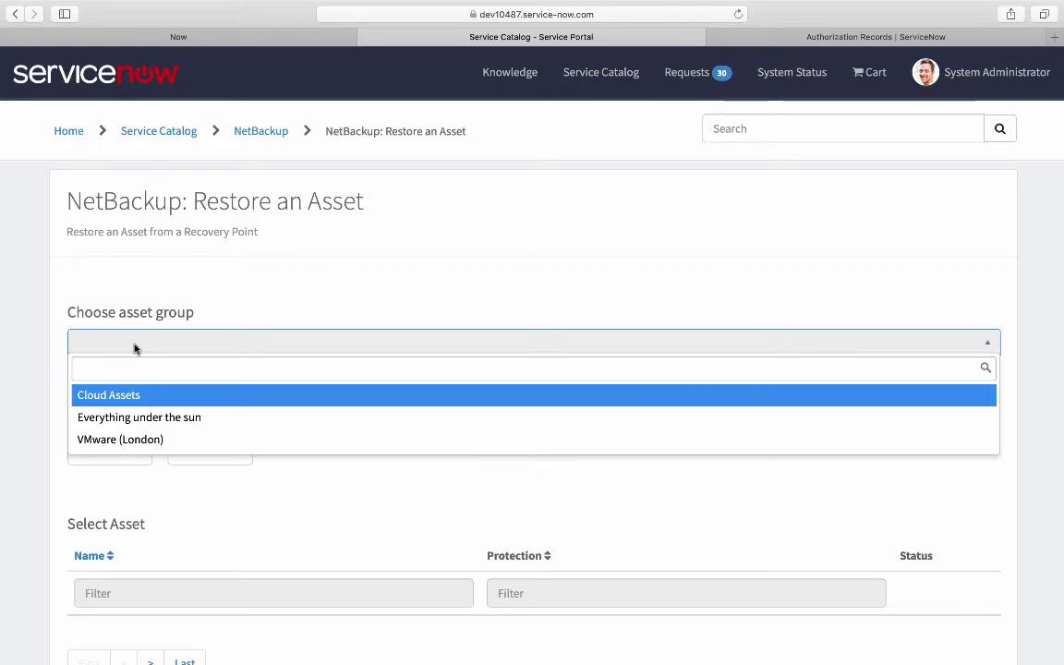
{"action": "left_click", "coordinate": [130, 443]}
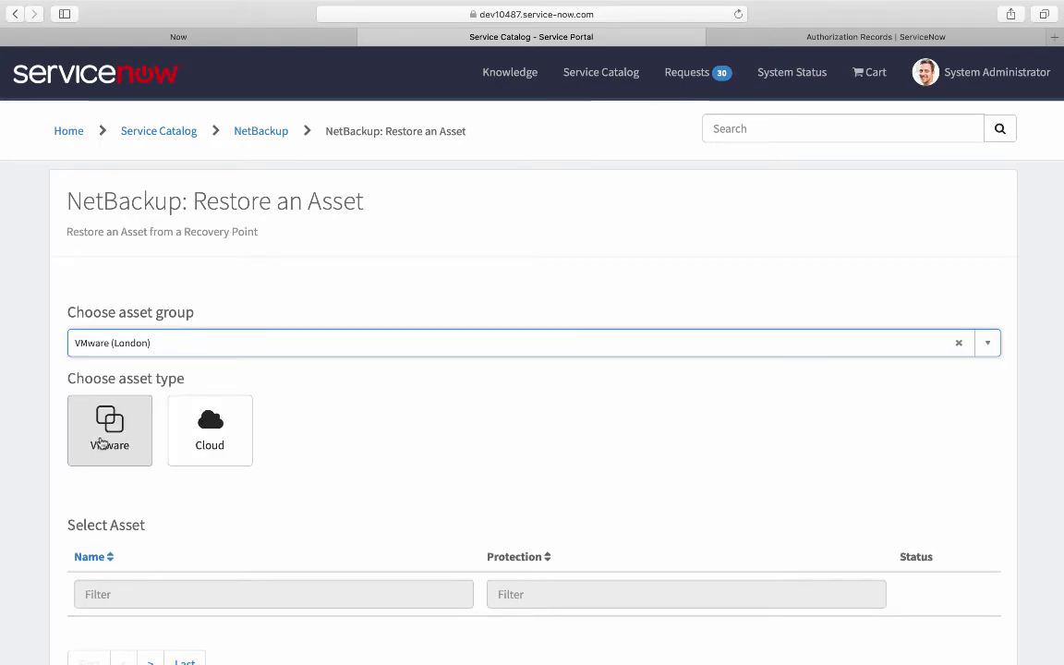
{"action": "left_click", "coordinate": [103, 442]}
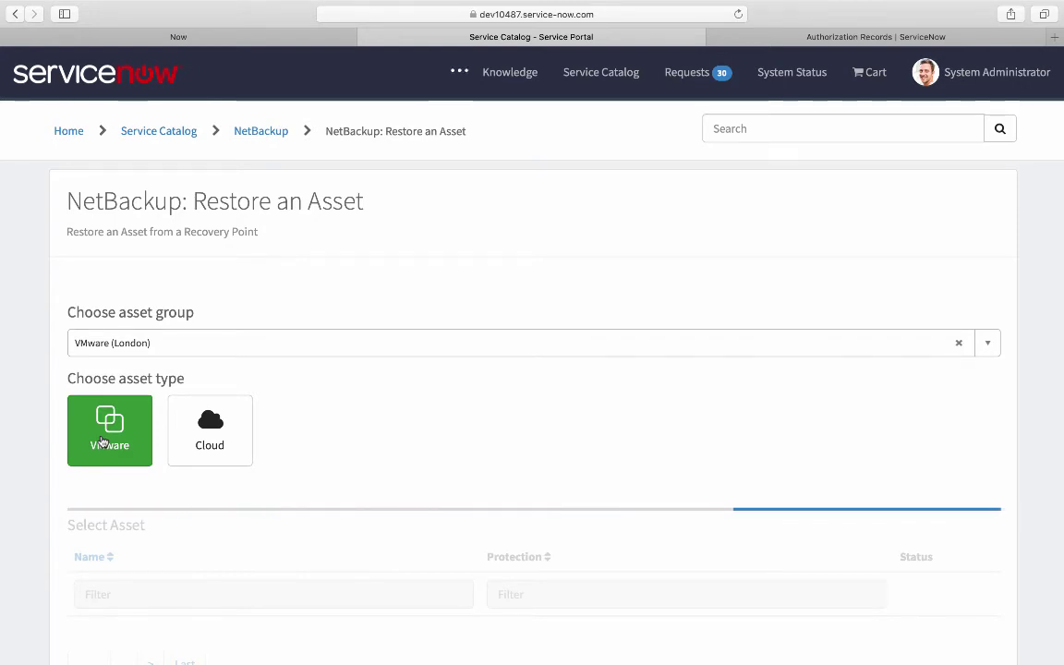
Select the asset DSL1, protected by VMW-Weekly and VMW-Daily, as the one to restore.
{"action": "scroll", "coordinate": [499, 500], "scroll_direction": "down", "scroll_amount": 5}
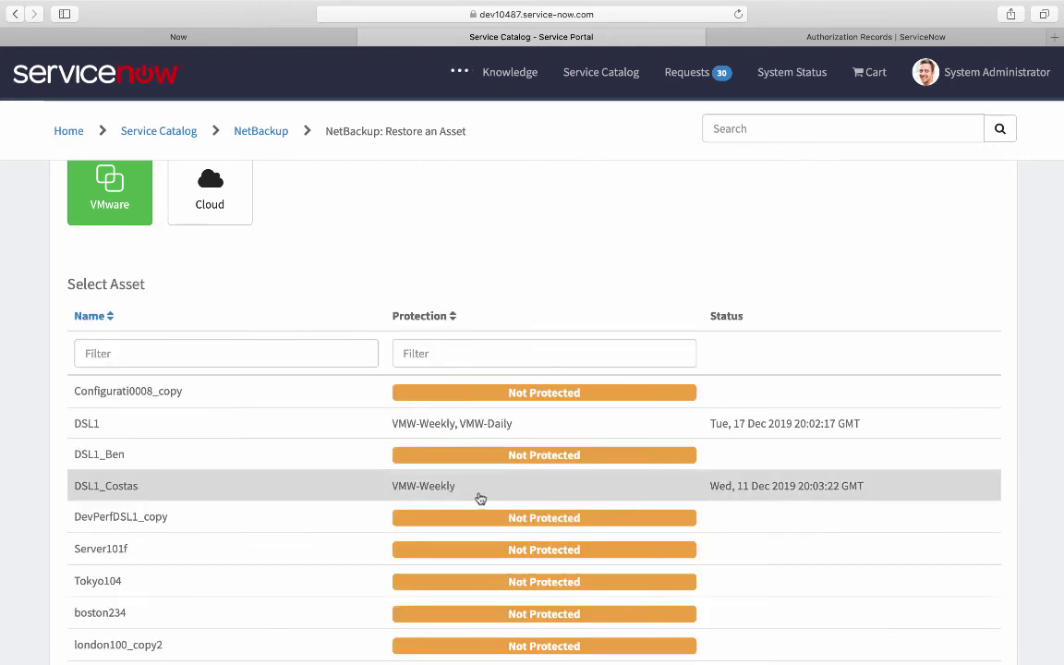
{"action": "scroll", "coordinate": [92, 431], "scroll_direction": "down", "scroll_amount": 2}
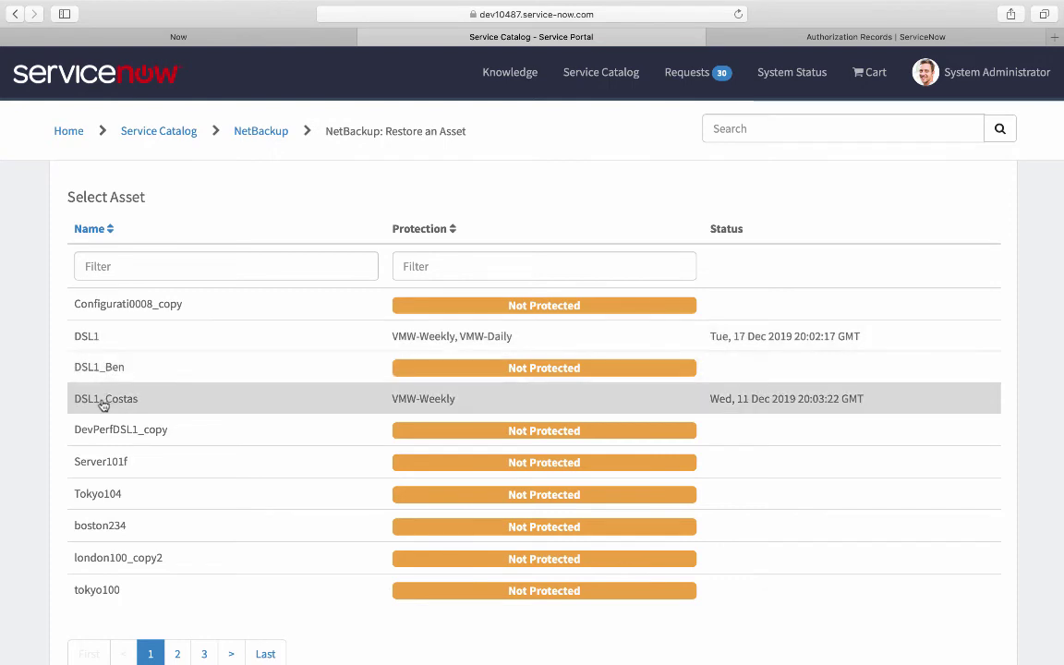
{"action": "left_click", "coordinate": [91, 341]}
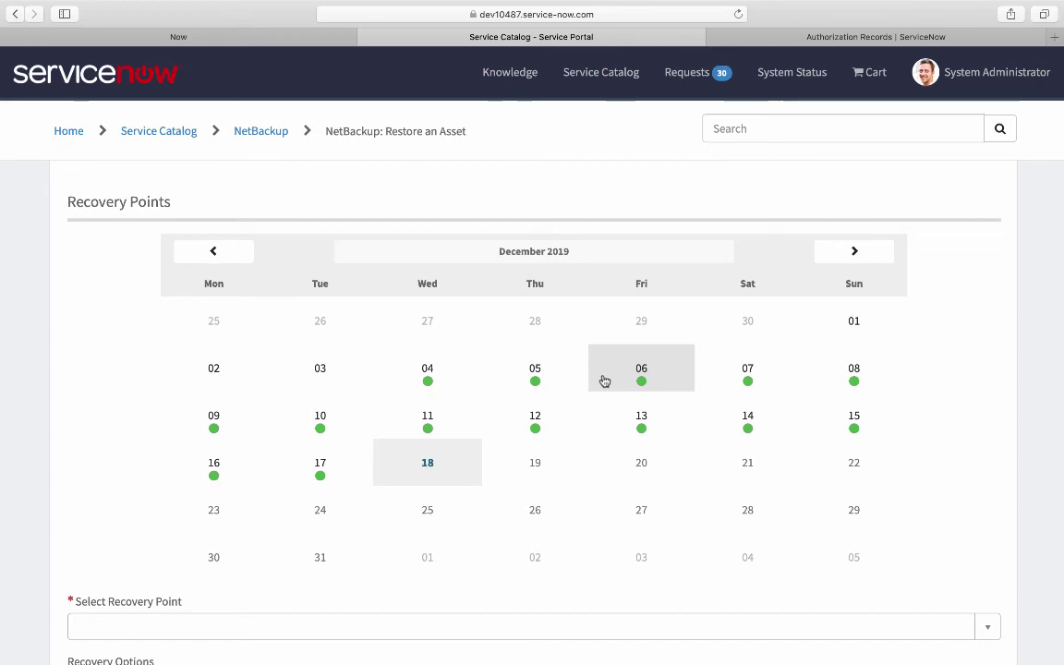
Choose the December 10th 2019, 12:00 pm recovery point and set the recovery destination to Original Location.
{"action": "scroll", "coordinate": [601, 382], "scroll_direction": "down", "scroll_amount": 2}
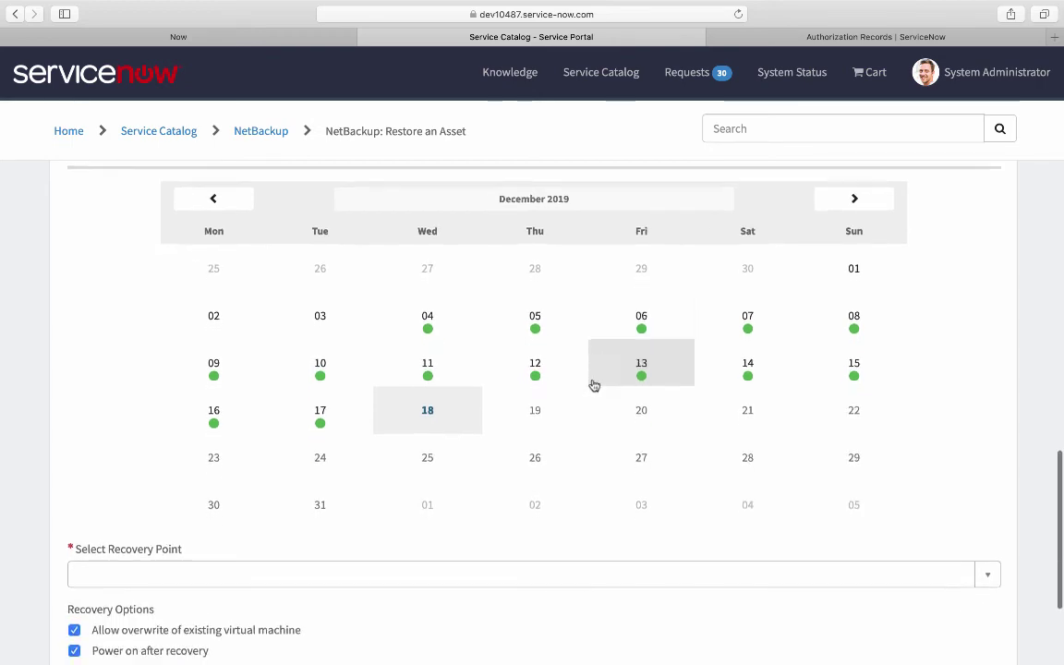
{"action": "left_click", "coordinate": [321, 377]}
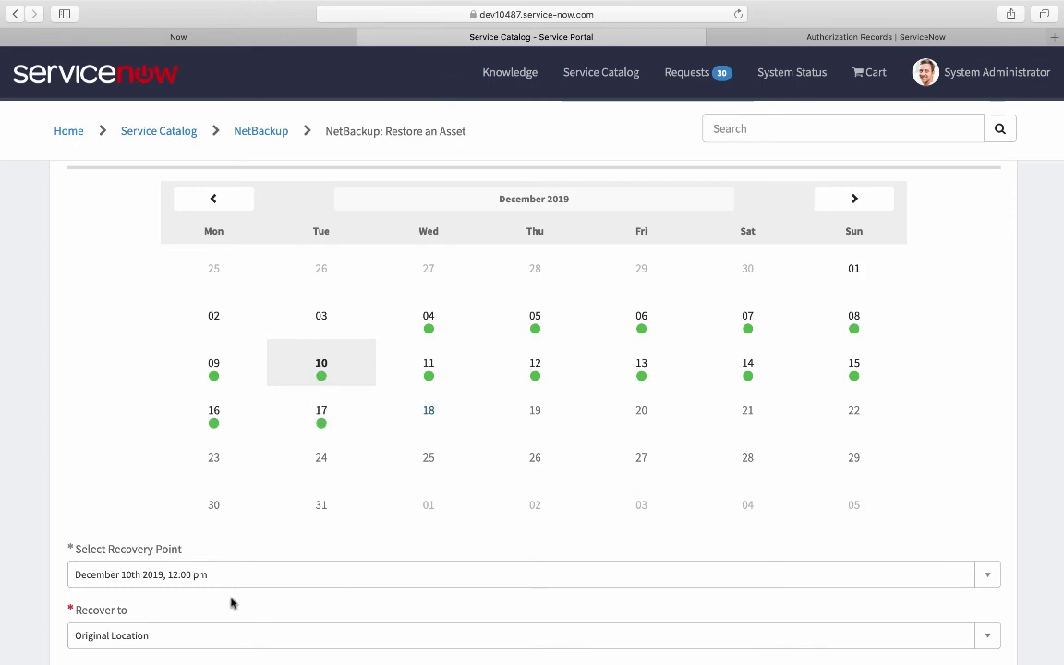
{"action": "scroll", "coordinate": [243, 587], "scroll_direction": "down", "scroll_amount": 4}
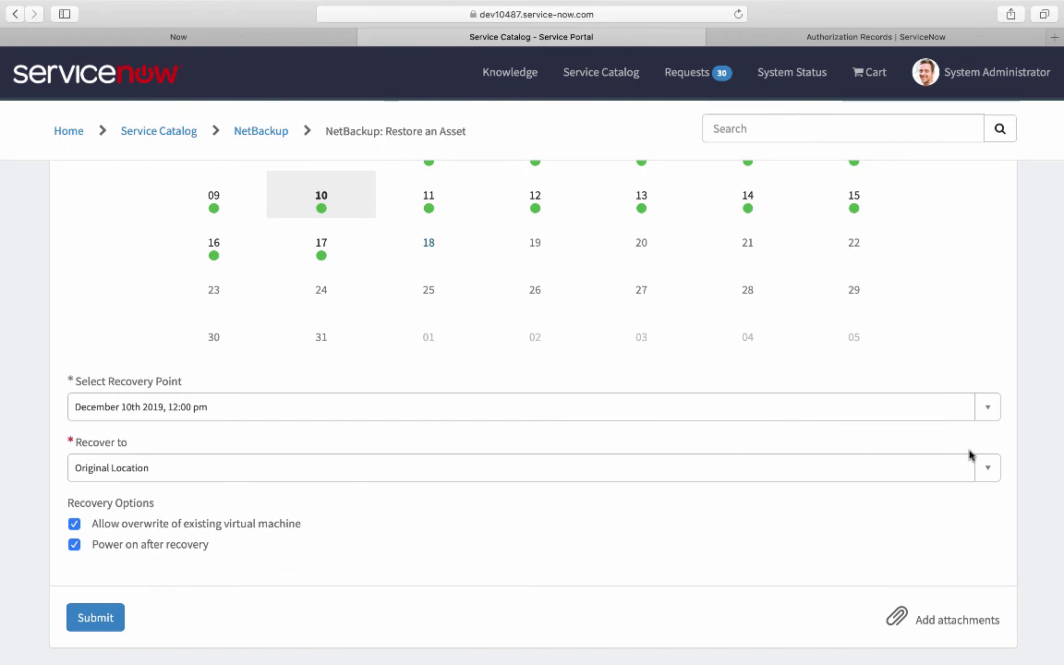
{"action": "left_click", "coordinate": [988, 471]}
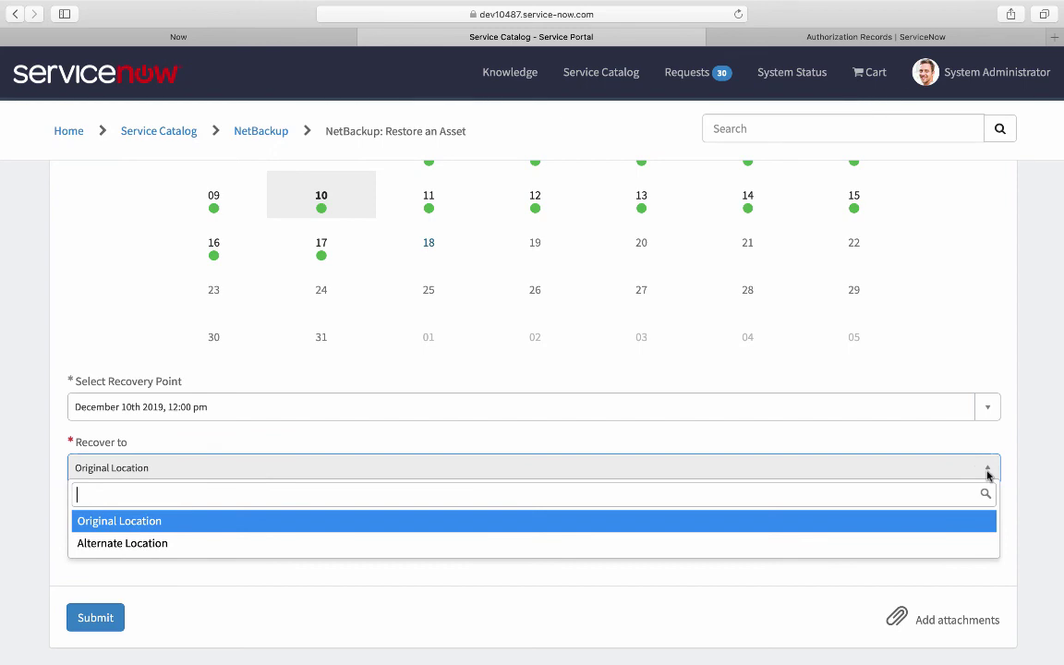
{"action": "left_click", "coordinate": [287, 523]}
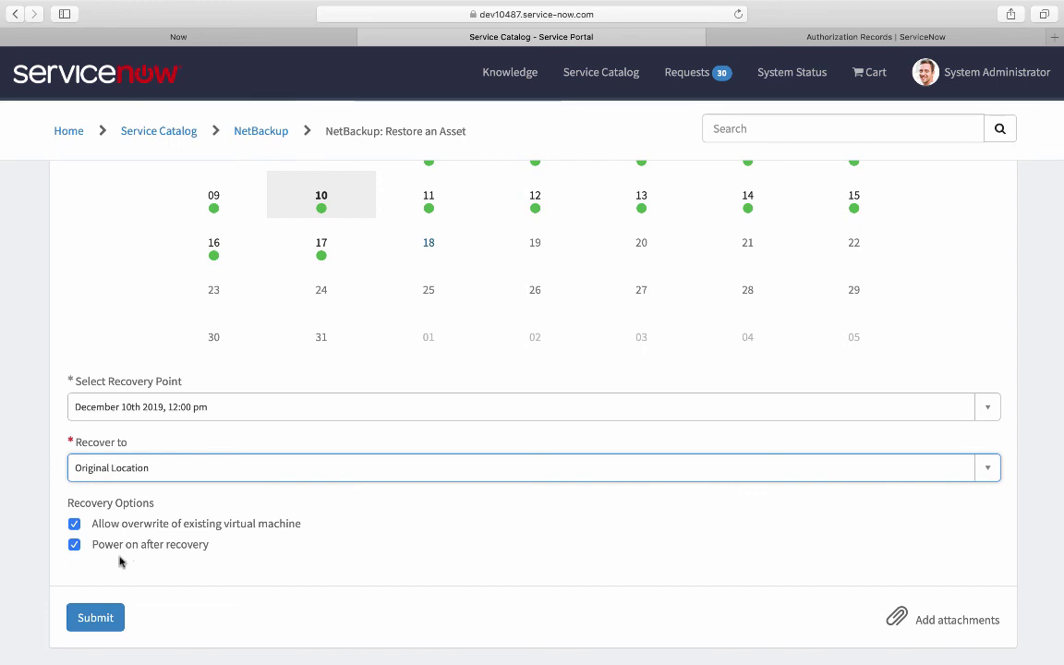
Submit the restore request with overwriting and power-on after recovery enabled, and open the created request.
{"action": "left_click", "coordinate": [95, 619]}
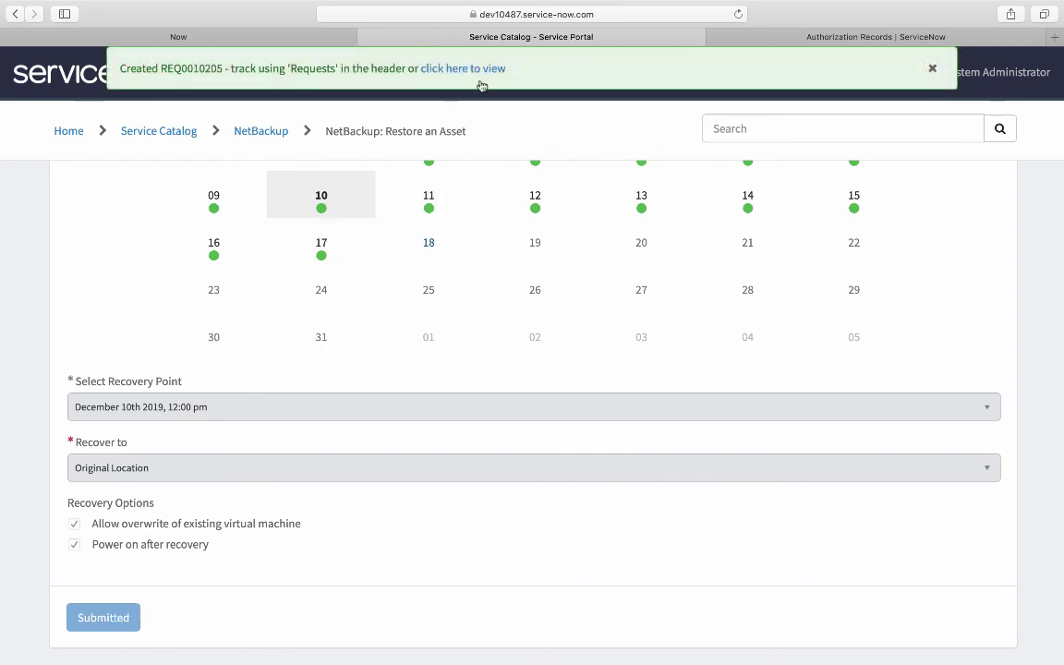
{"action": "left_click", "coordinate": [459, 70]}
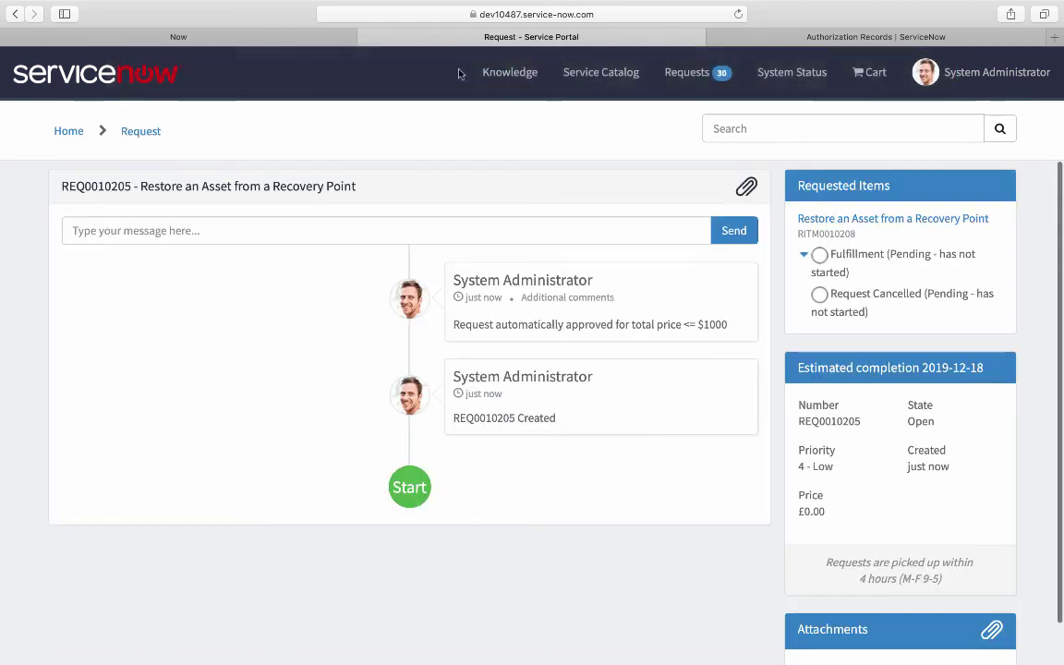